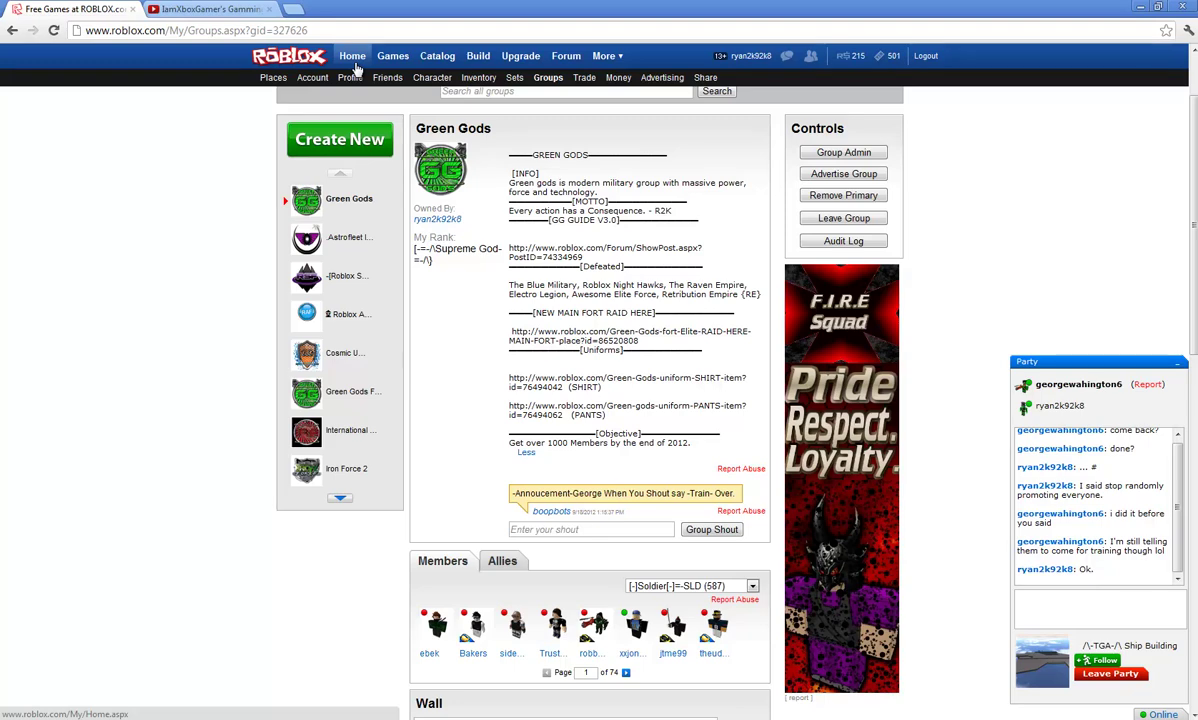
Leave the Green Gods group page for the account's Home feed.
click(353, 57)
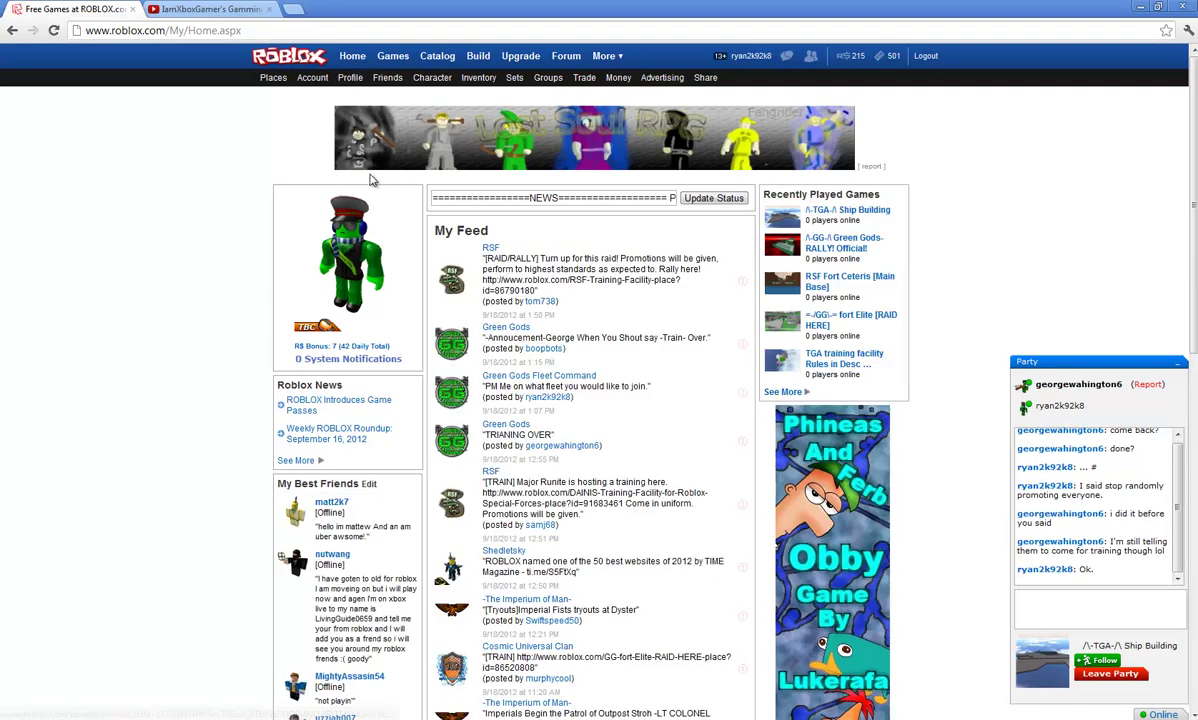
On the profile, expand 'Build A Ship And Explore!' in the Active Places list.
click(350, 78)
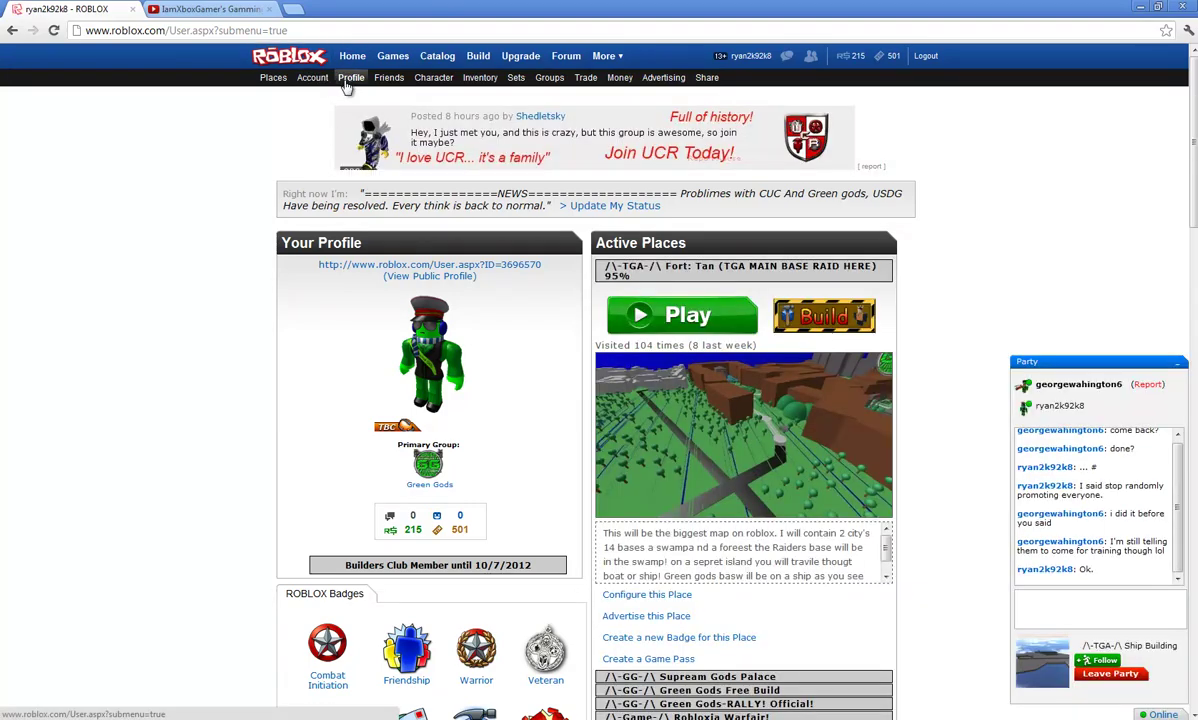
scroll(432, 485, down, 3)
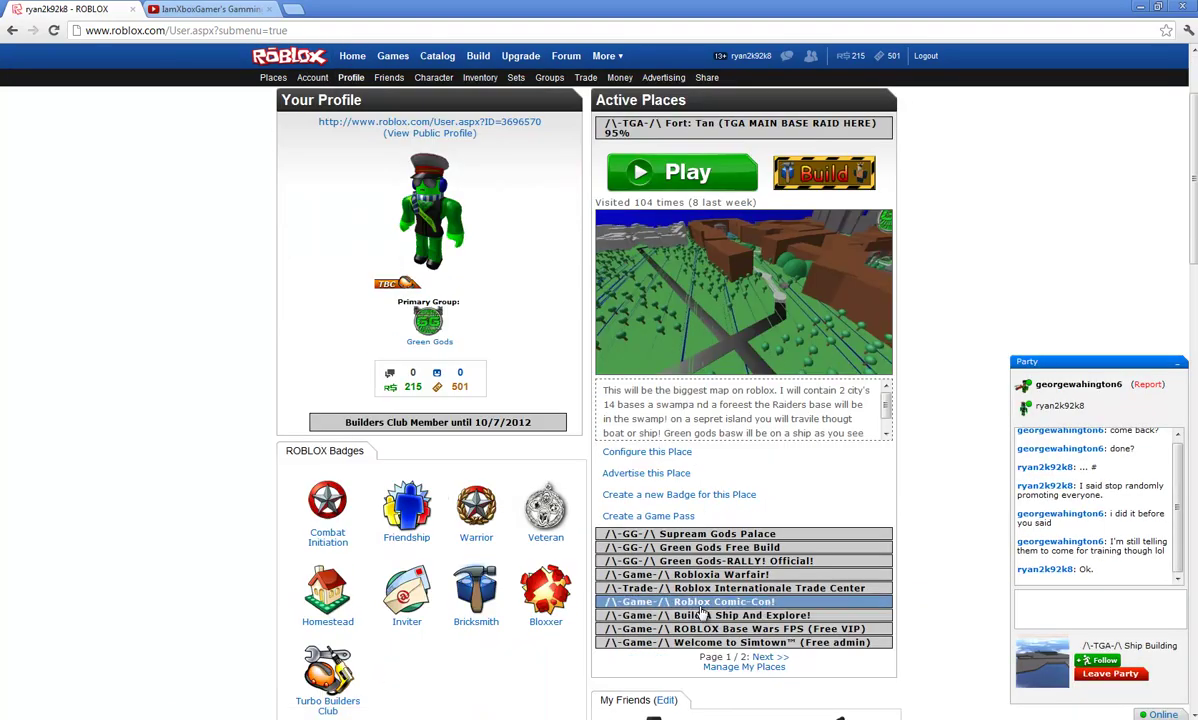
click(805, 618)
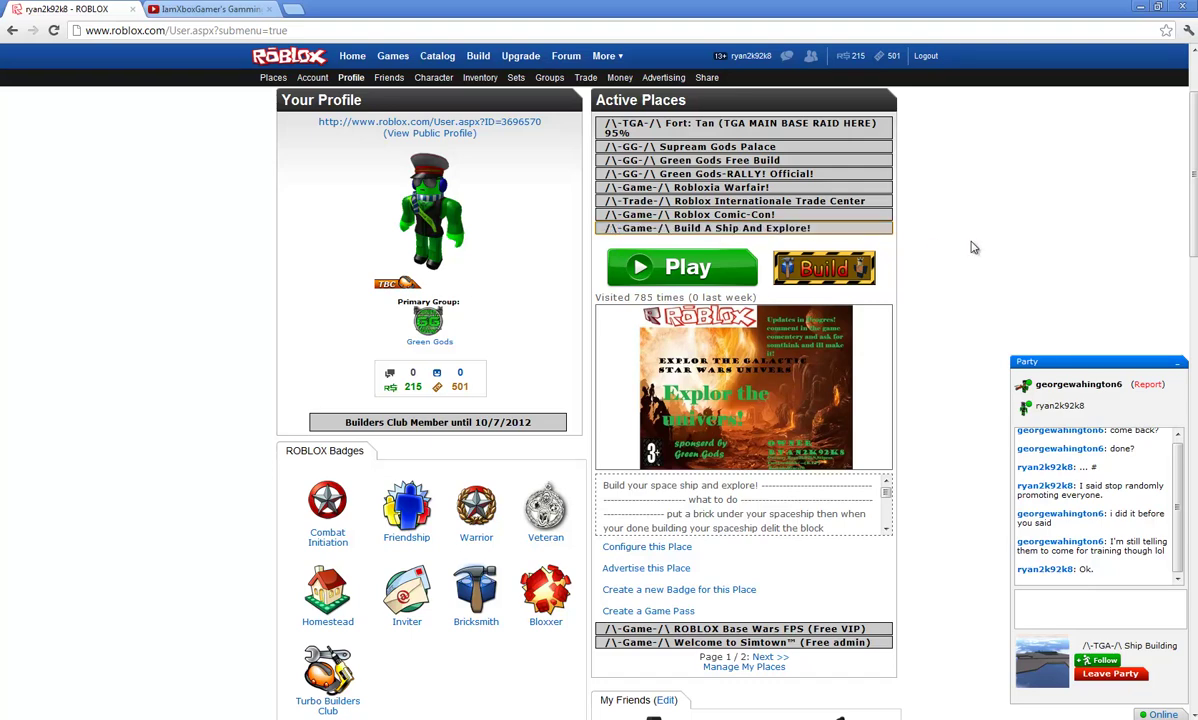
Start a game pass for 'Build A Ship And Explore!', then cancel the image file picker.
click(652, 612)
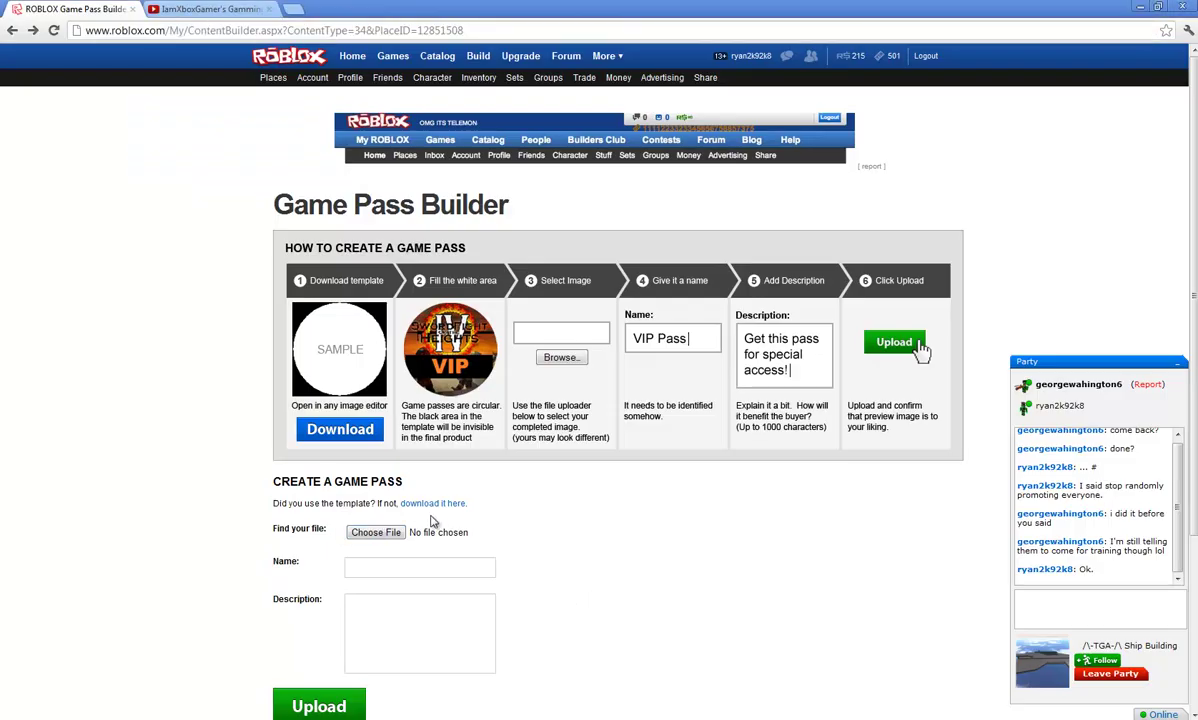
click(376, 532)
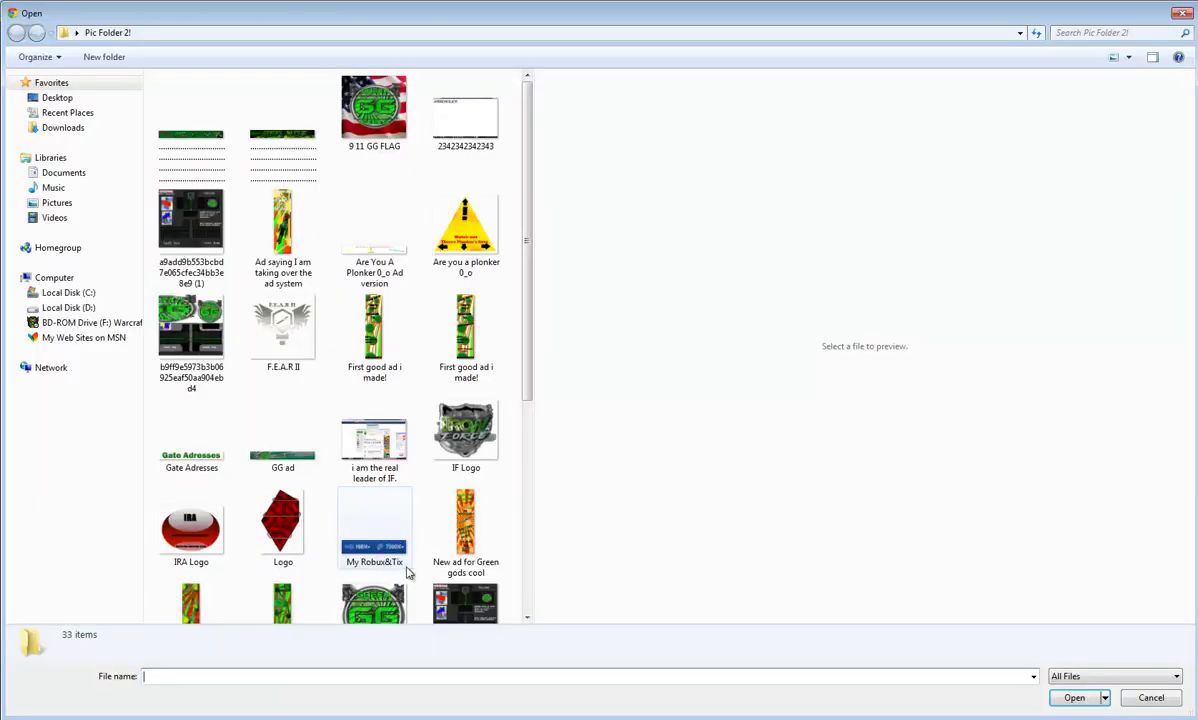
drag(528, 300, 508, 447)
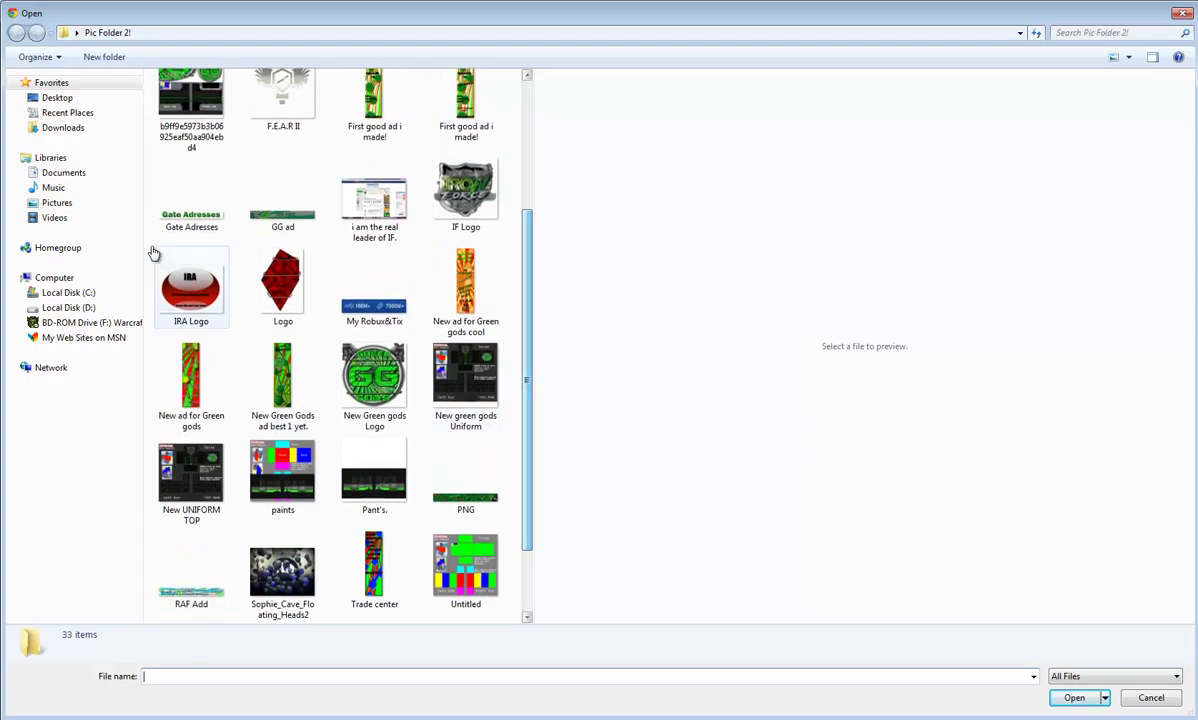
key(Escape)
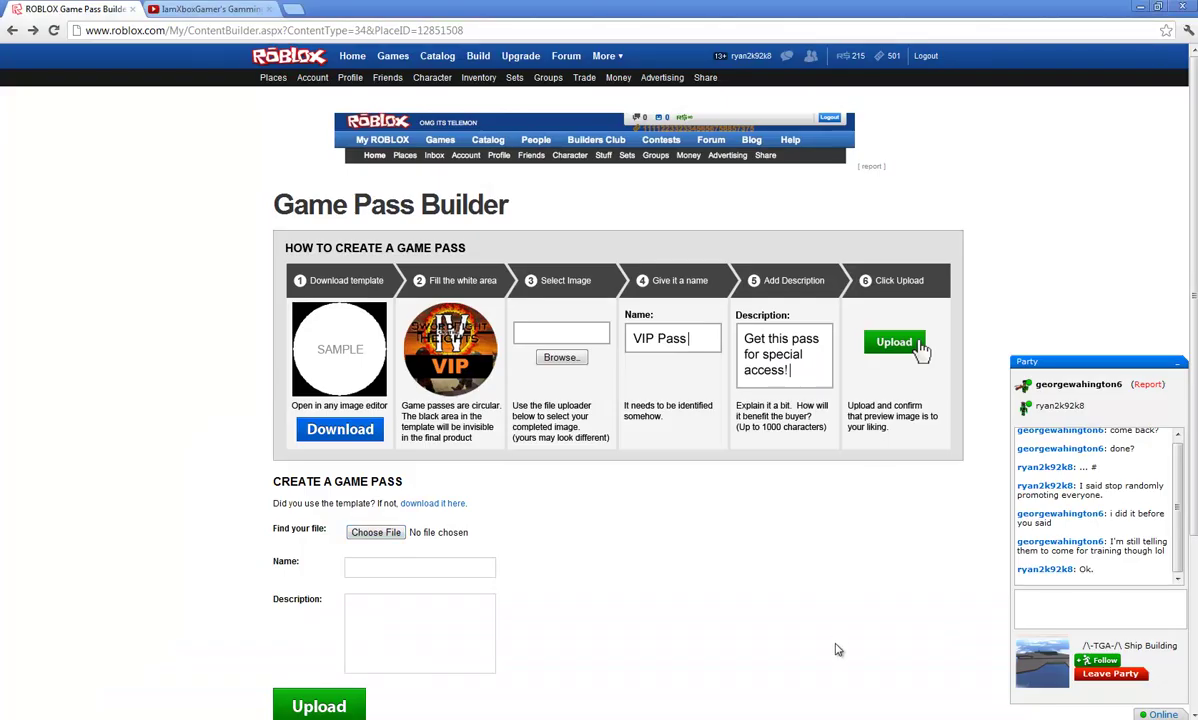
Save the orange ADMIN VIP image over GamePassTemplate.png in Paint.NET, then return to Chrome.
key(alt+Tab)
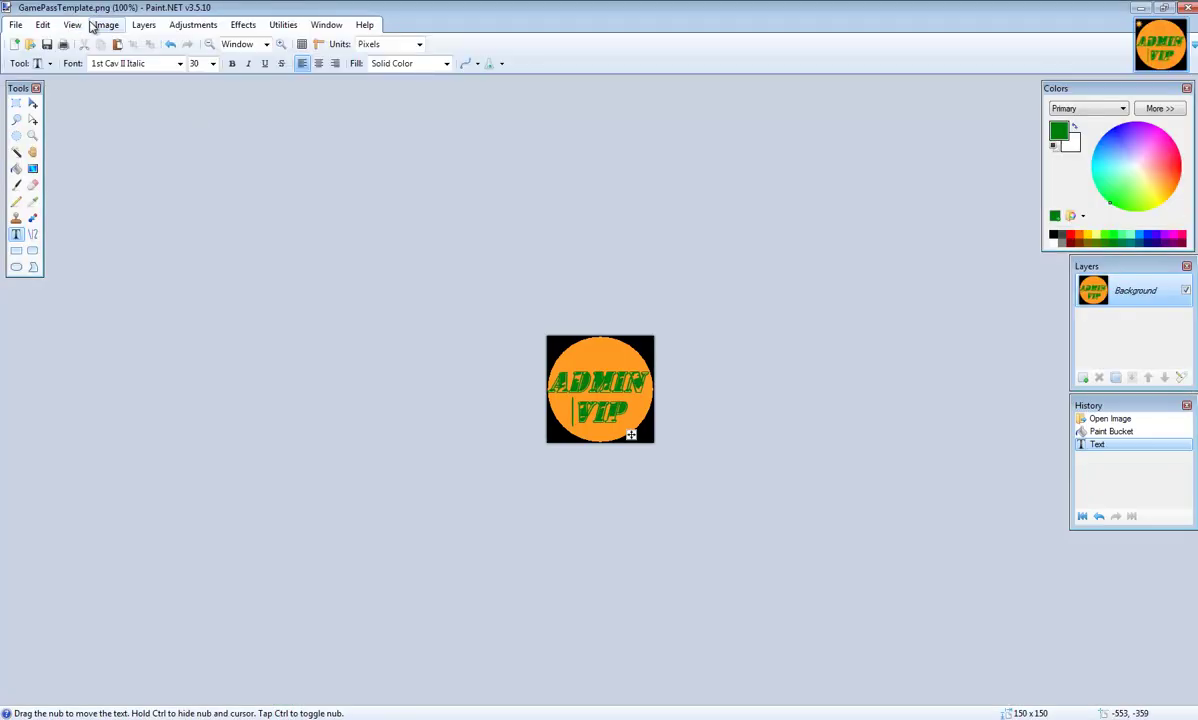
click(15, 25)
click(60, 140)
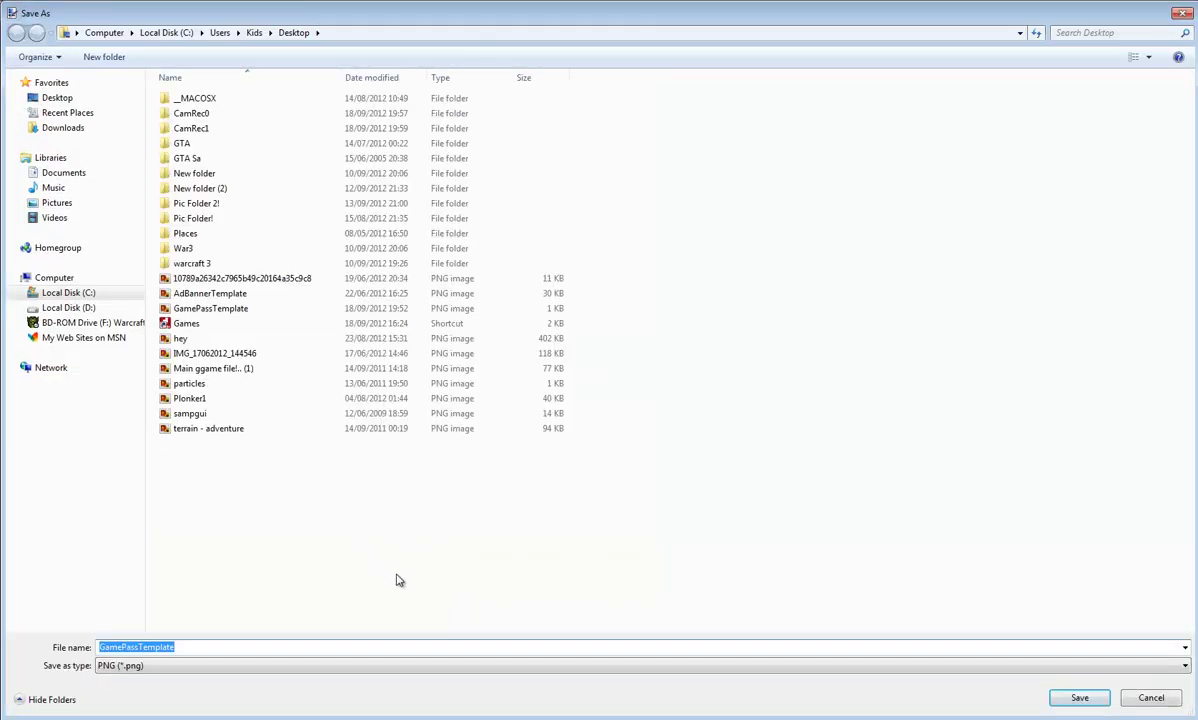
key(Return)
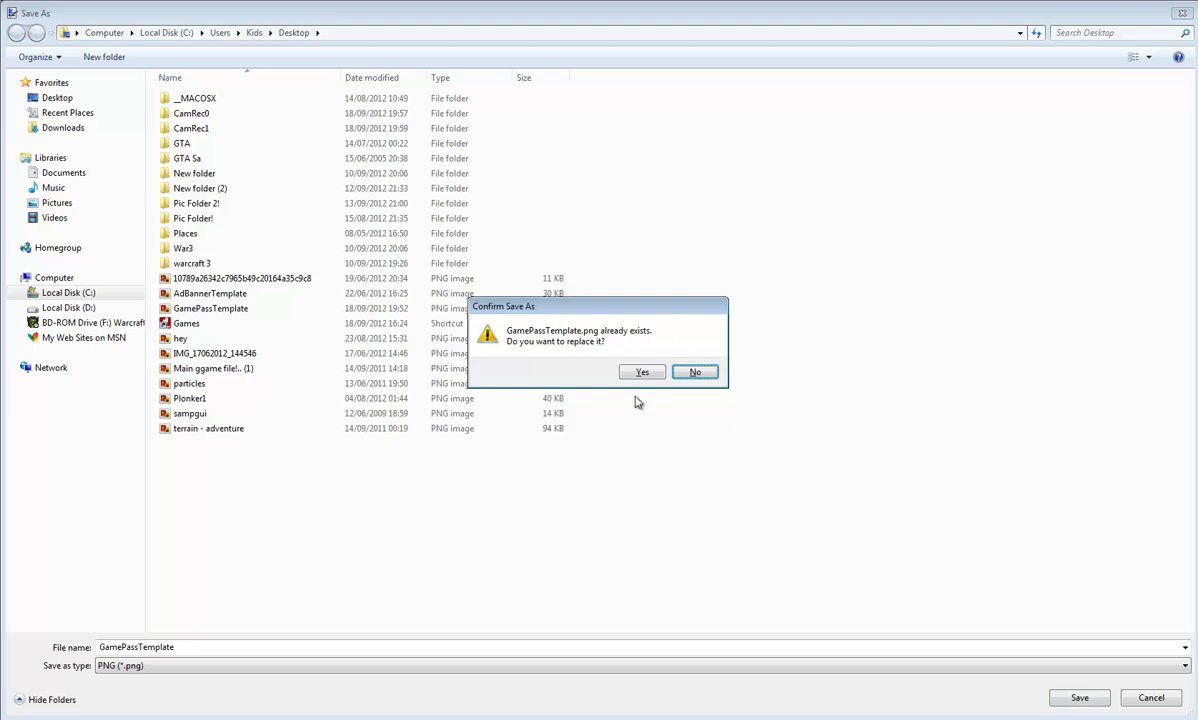
click(642, 373)
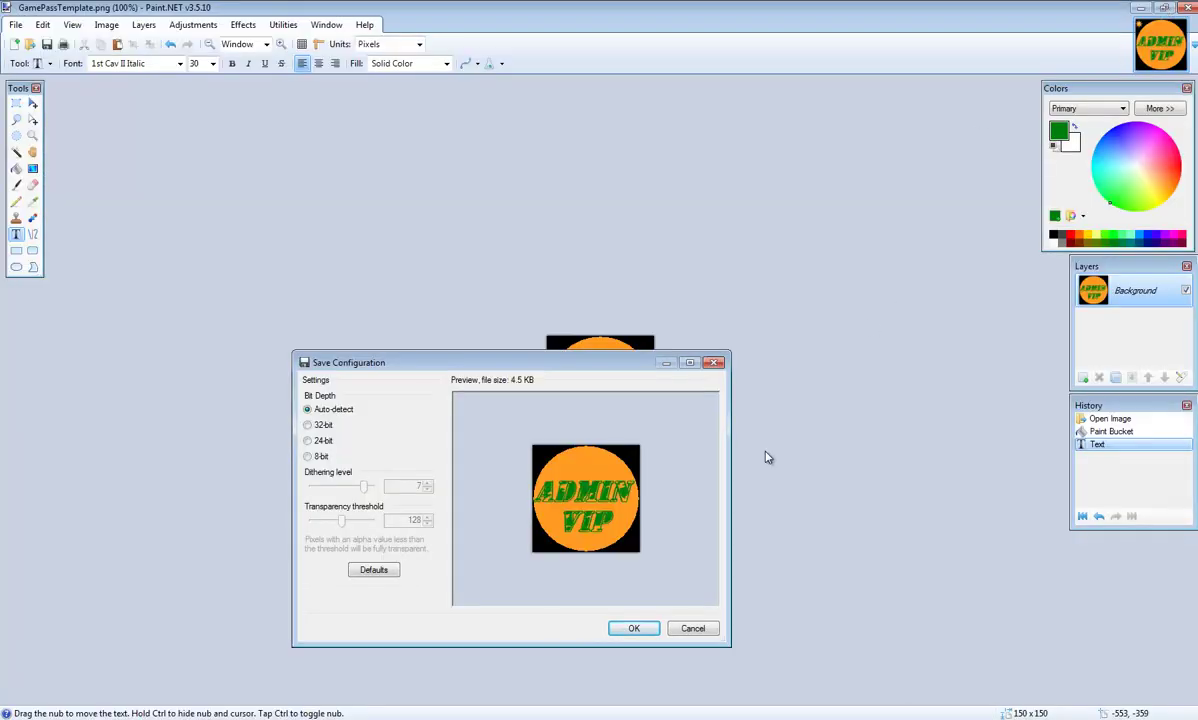
click(633, 628)
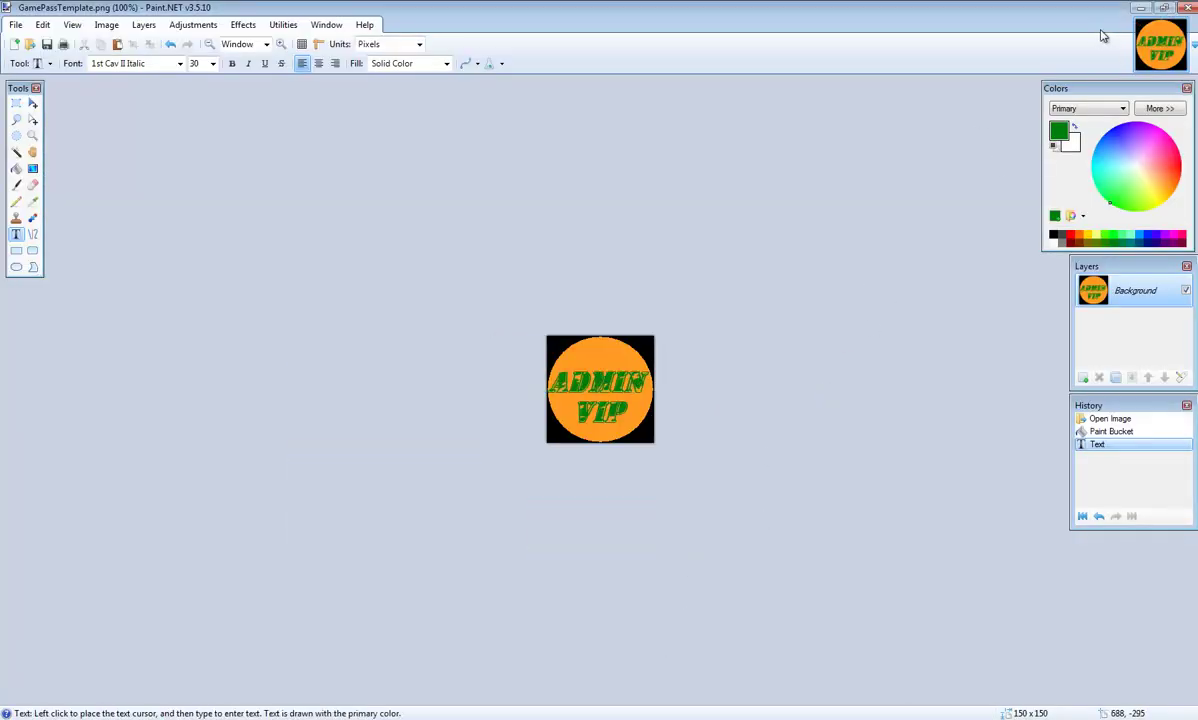
key(alt+Tab)
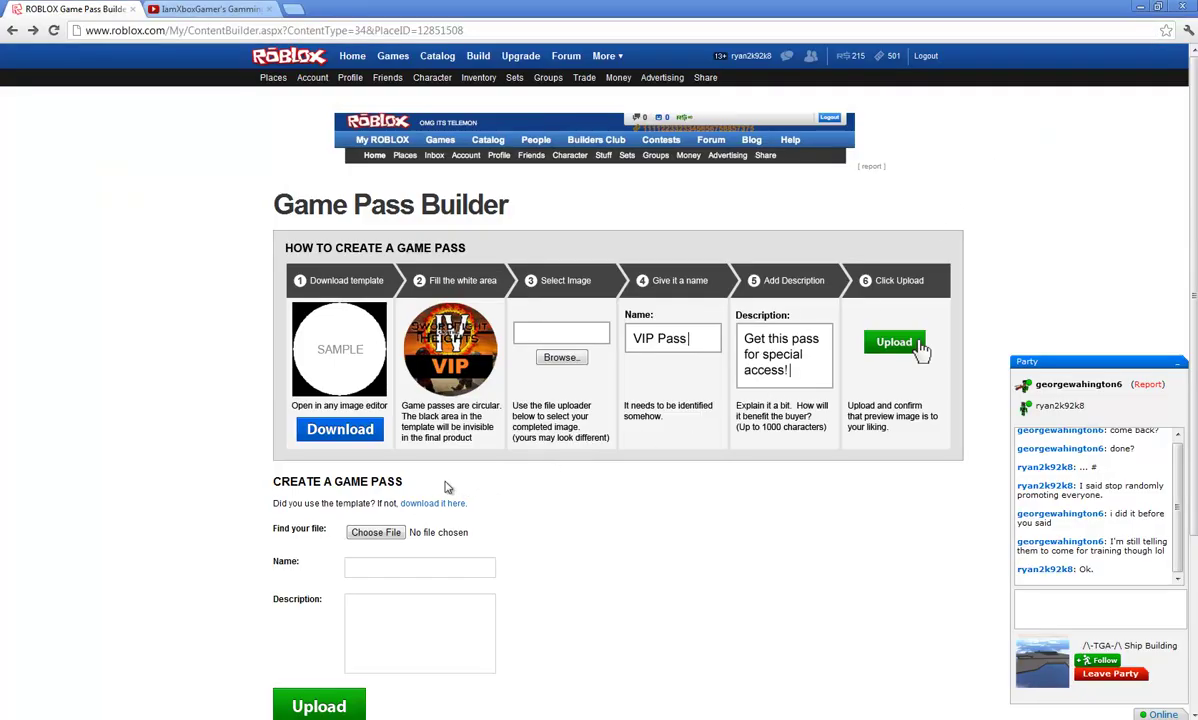
Attach GamePassTemplate.png from the Desktop as the game pass image.
click(378, 535)
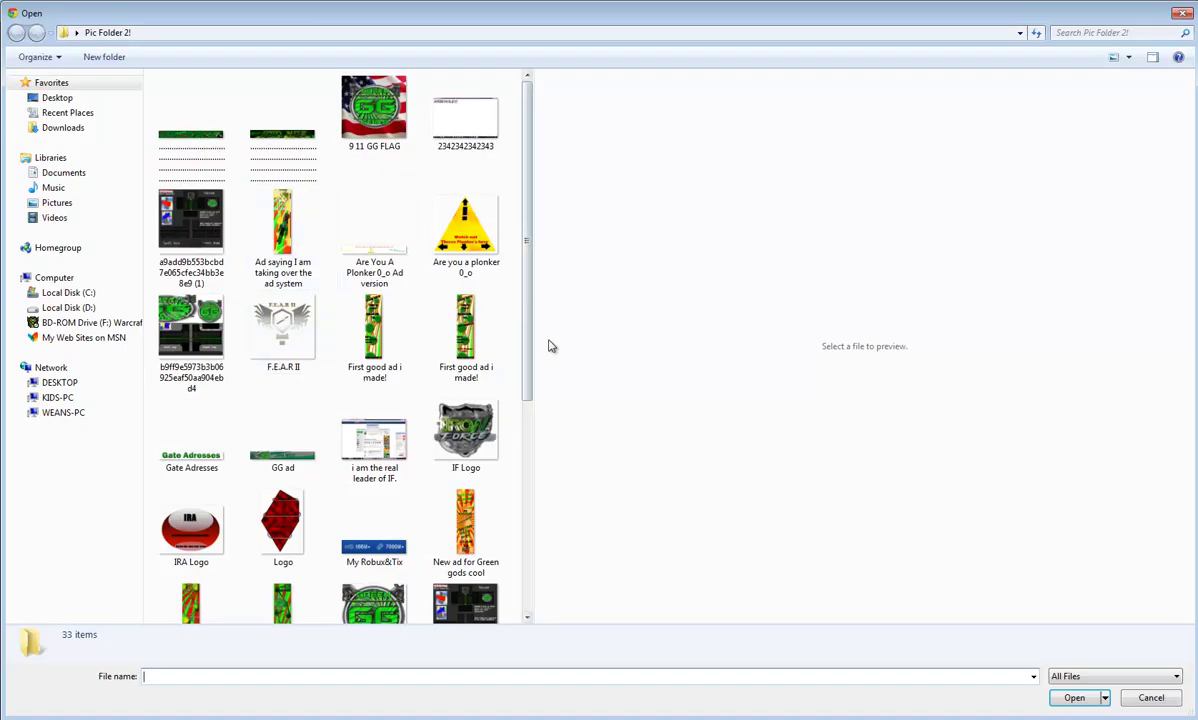
click(70, 98)
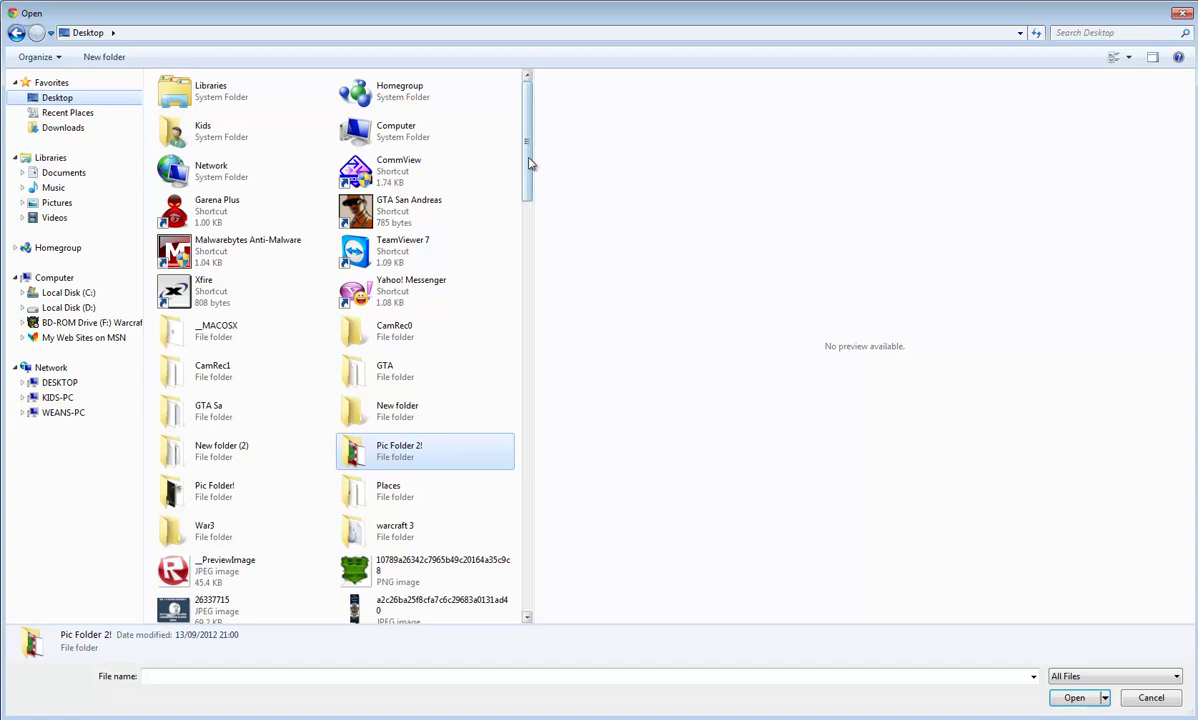
mouse_move(527, 163)
mouse_down()
mouse_move(511, 585)
mouse_move(529, 440)
mouse_up()
click(283, 209)
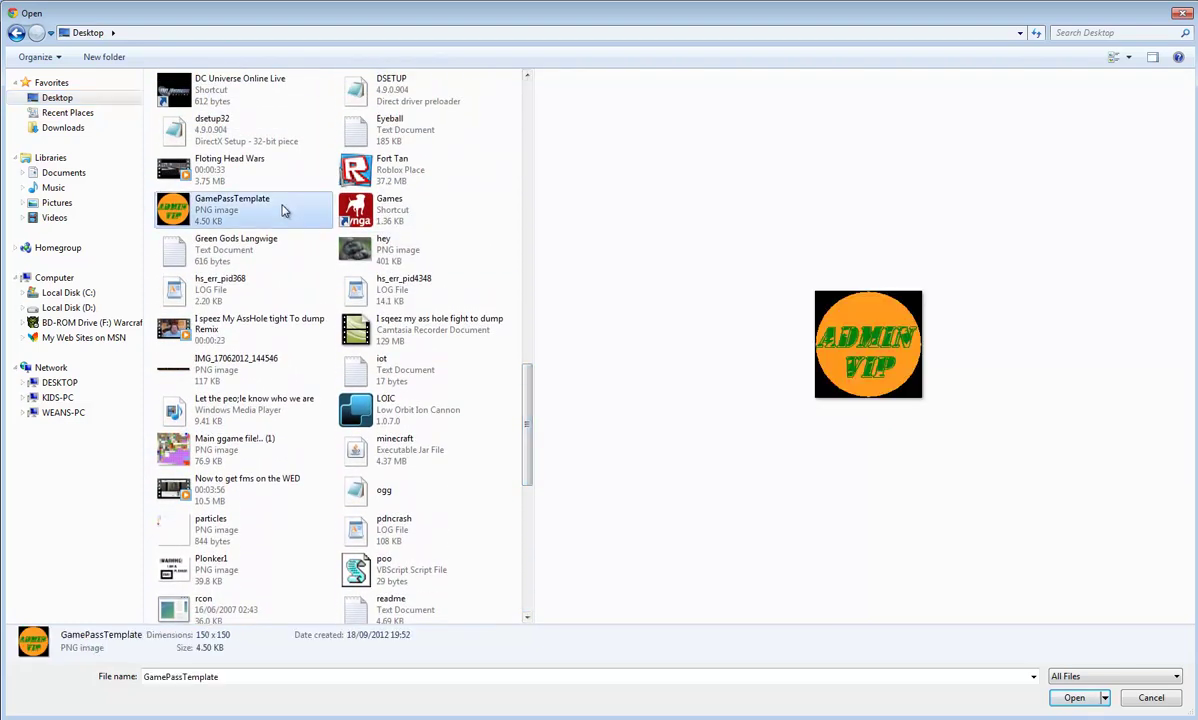
double_click(283, 209)
text(Admin VIP)
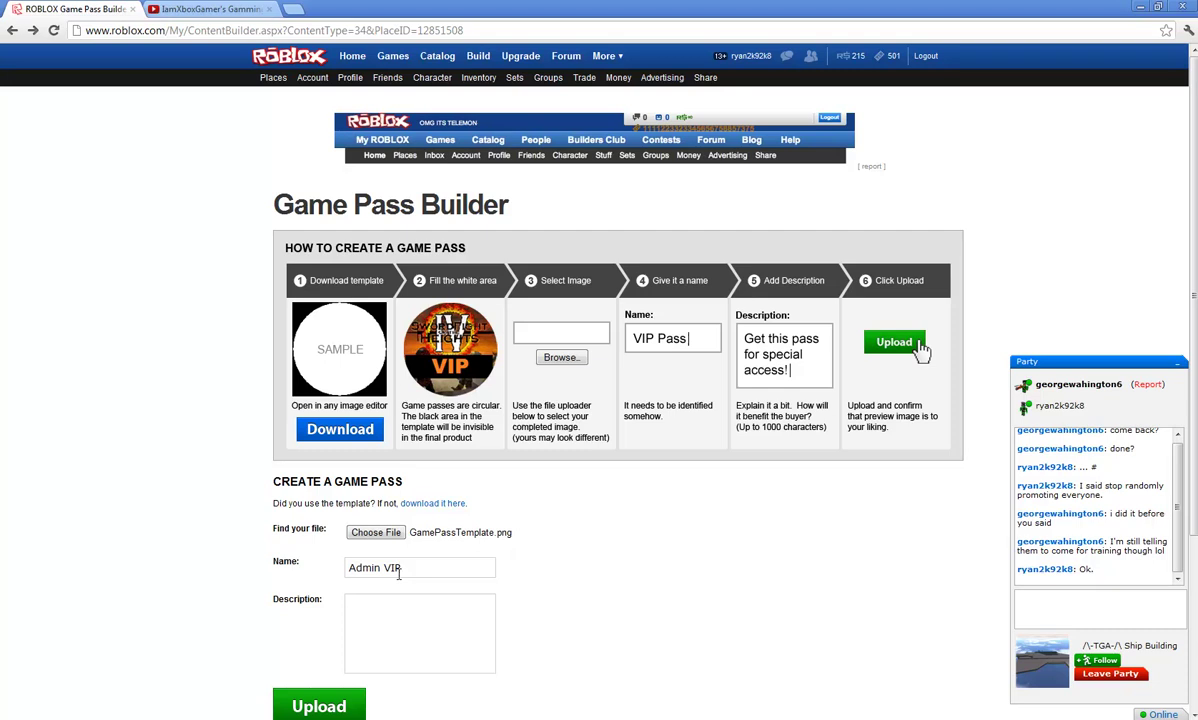
Describe Admin VIP as granting admin commands like Teleport, and upload the pass.
click(360, 610)
text(This will give you Admin Co)
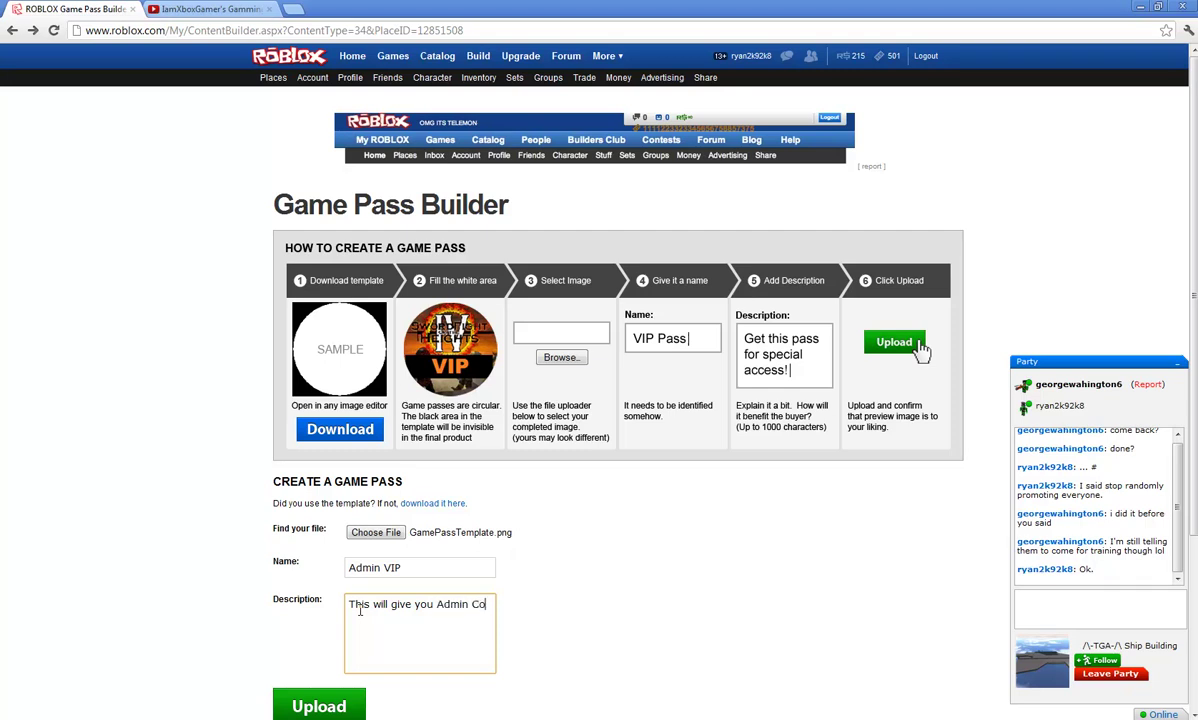
text(mmands uch as Teleport, . Ect.)
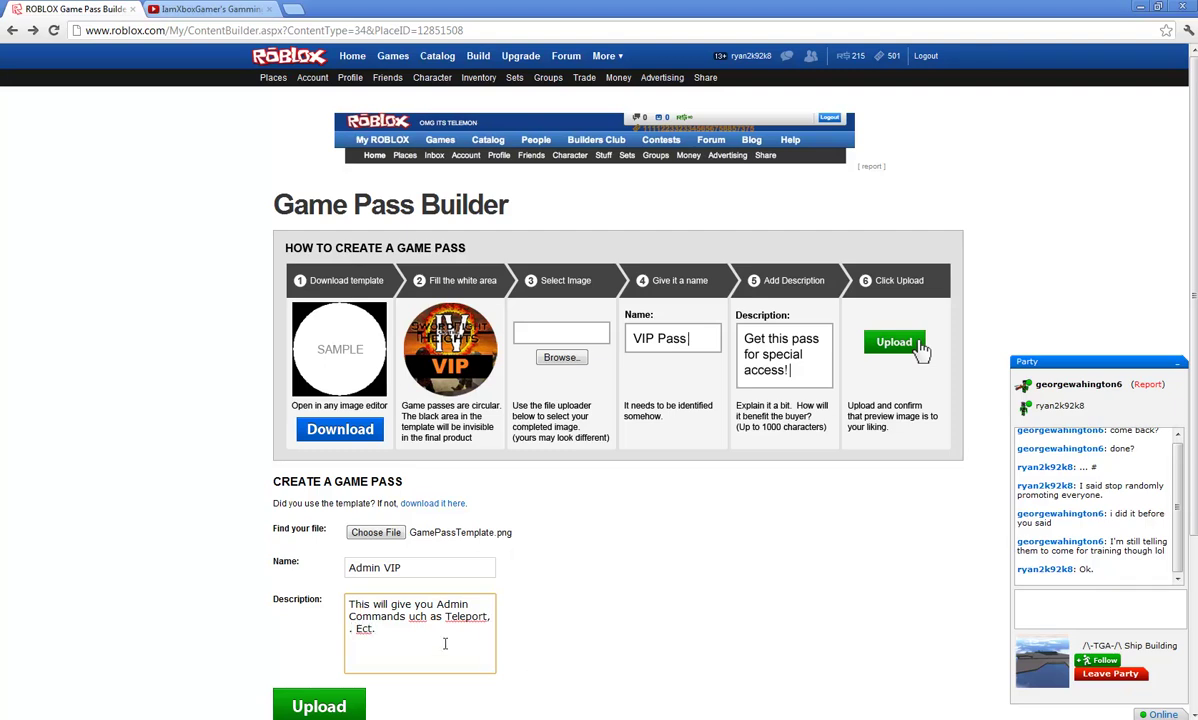
click(256, 623)
scroll(256, 623, down, 1)
click(313, 634)
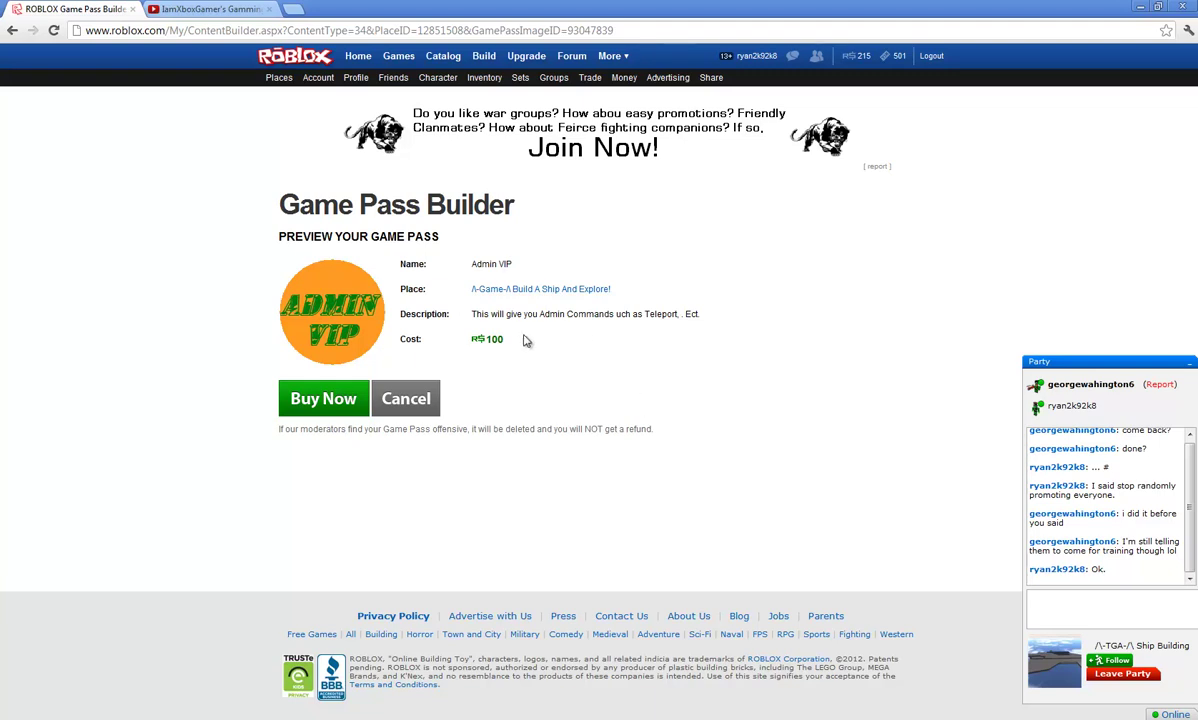
Buy the Admin VIP pass for R$100, leaving it pending review.
drag(525, 341, 495, 367)
click(529, 360)
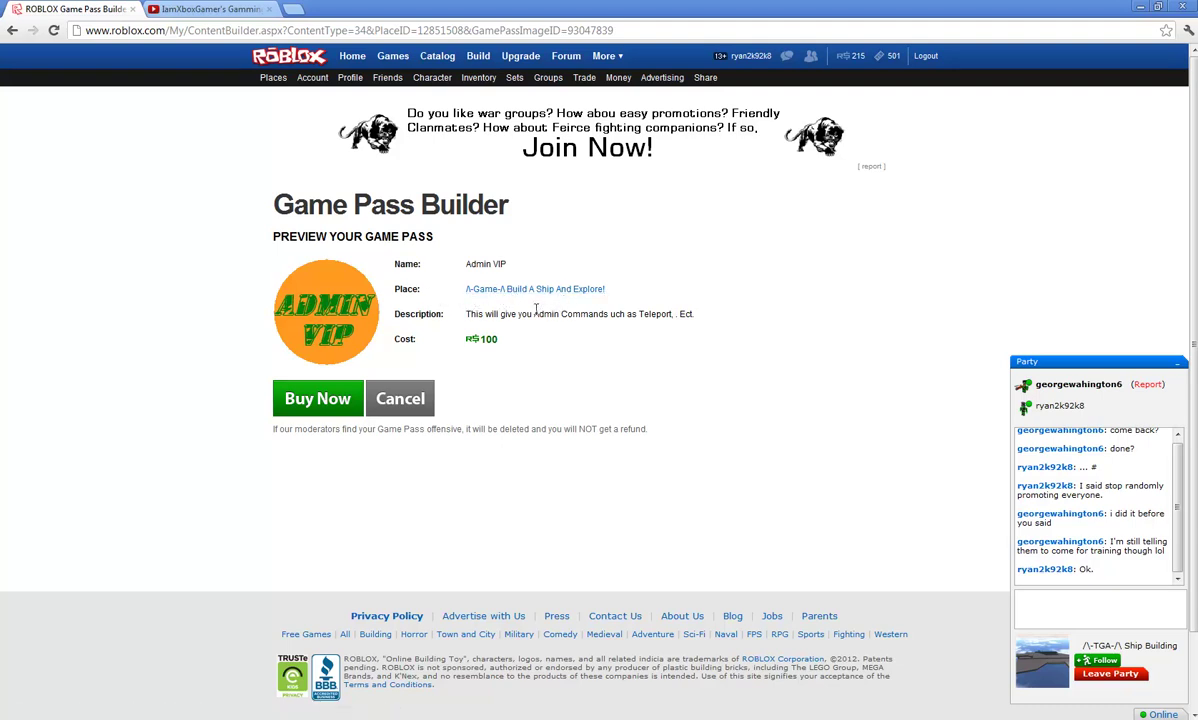
drag(463, 320, 655, 305)
click(655, 305)
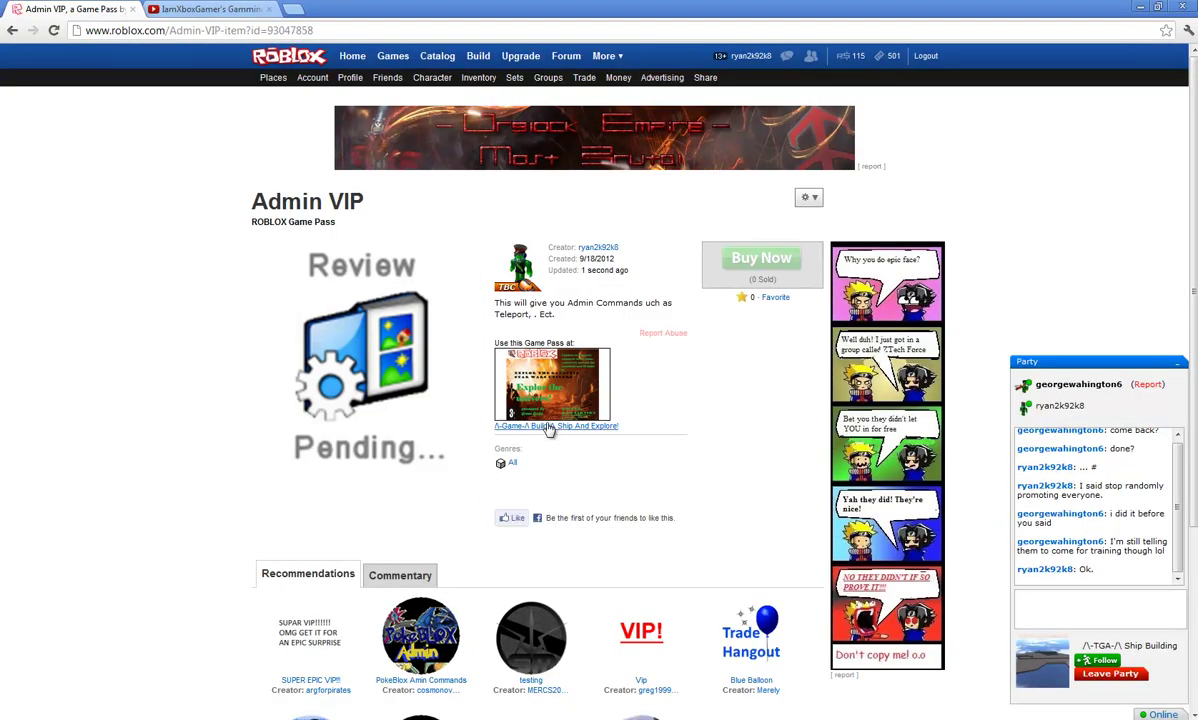
Open the 'Build A Ship And Explore!' place page from the pass and show its Games section.
click(498, 360)
scroll(400, 520, down, 3)
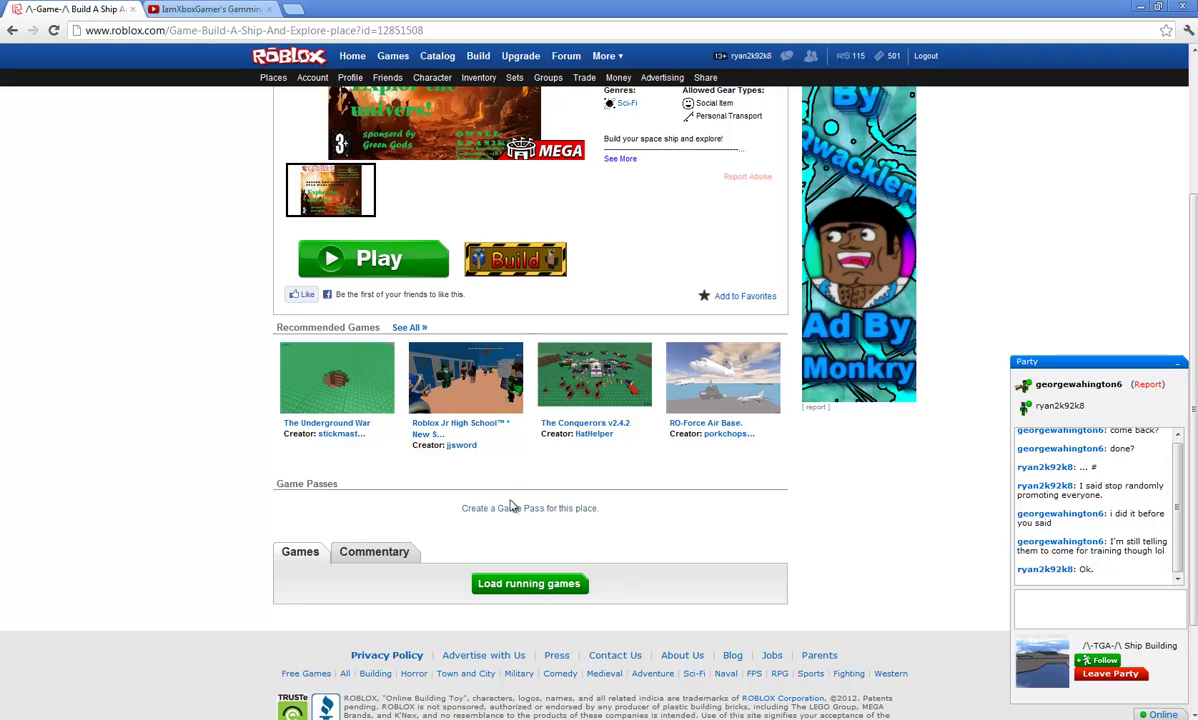
scroll(552, 300, up, 3)
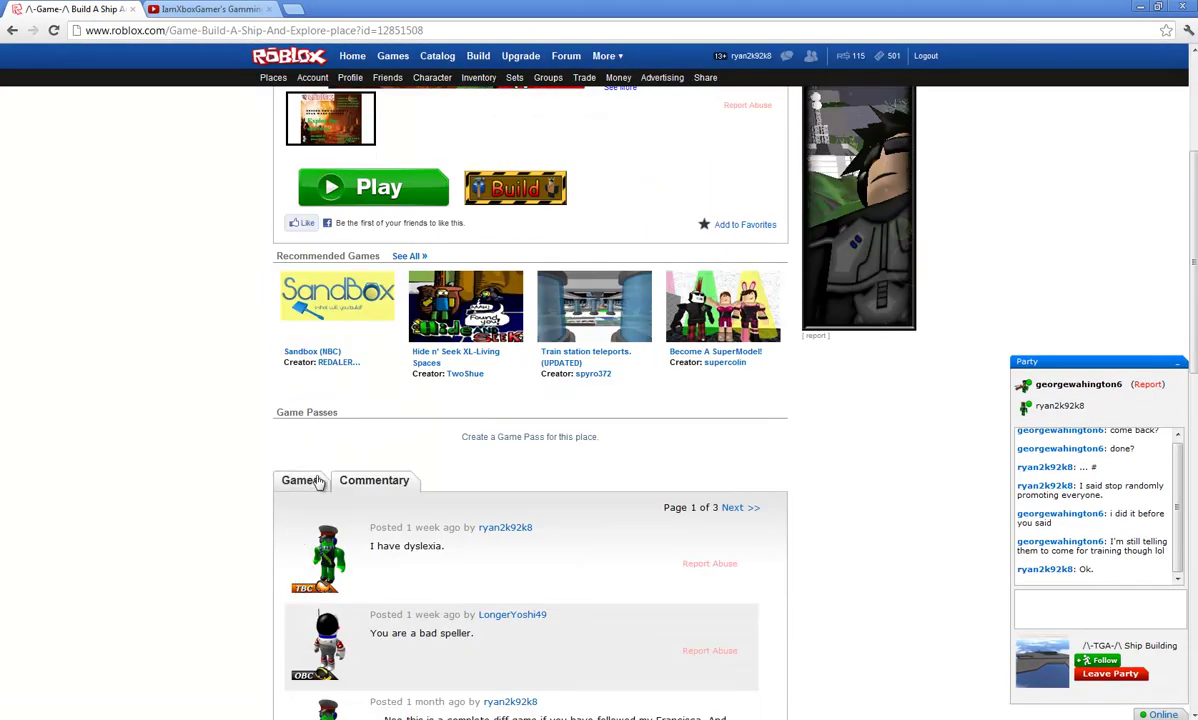
scroll(300, 420, down, 2)
scroll(312, 502, down, 4)
scroll(312, 502, down, 3)
scroll(305, 420, up, 8)
click(299, 339)
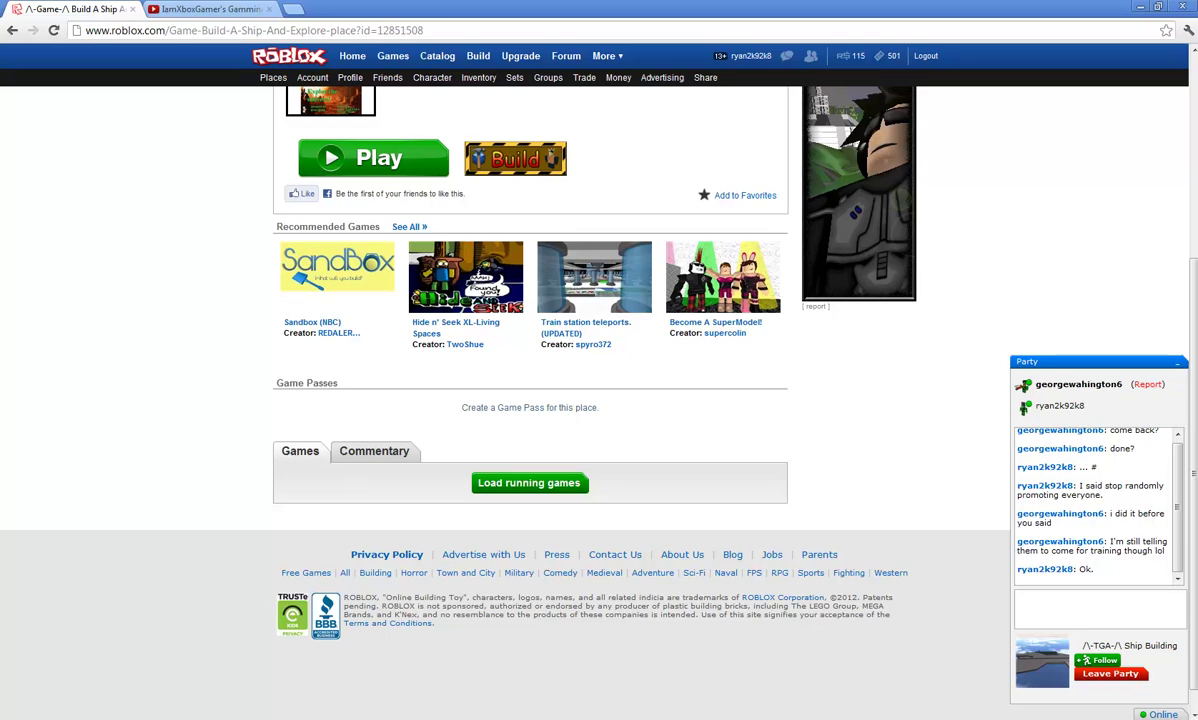
scroll(762, 489, up, 3)
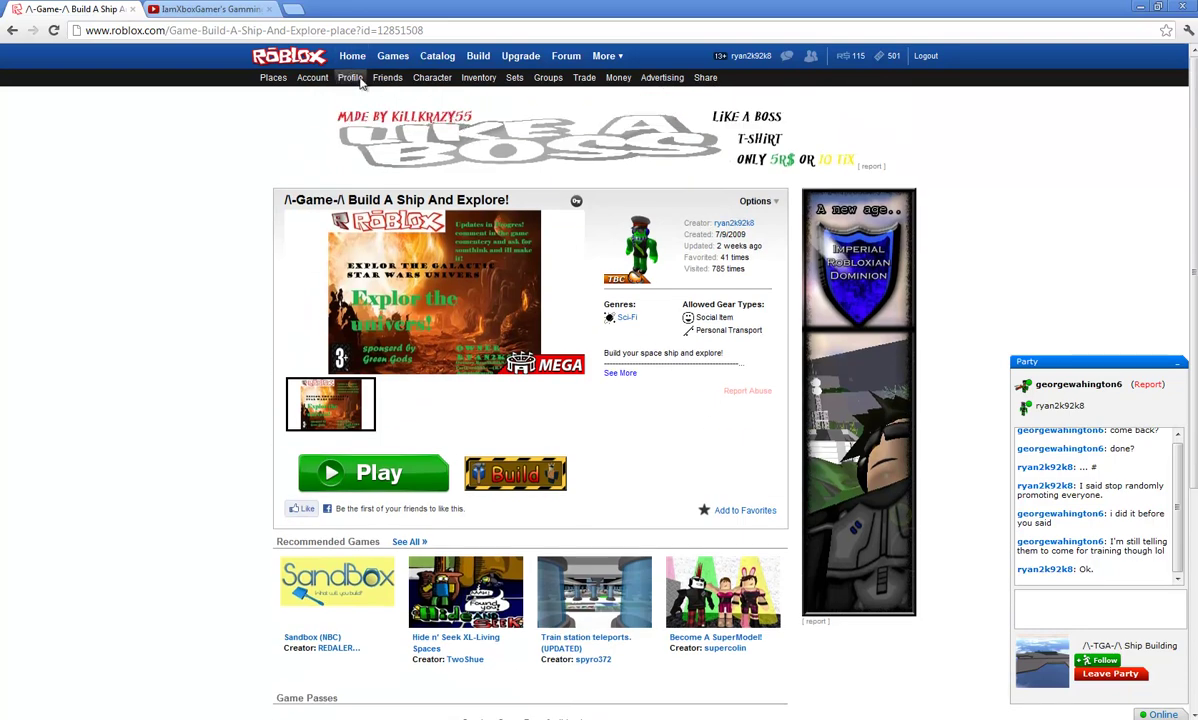